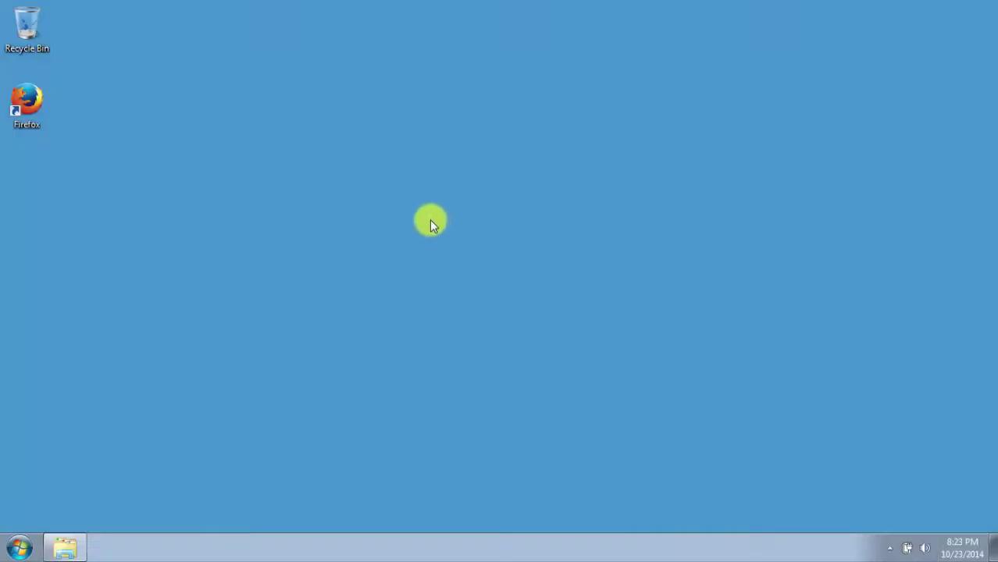
# Open the NEEShub site (nees) in a maximized Firefox window and go to My NEEShub
pyautogui.doubleClick(47, 97)
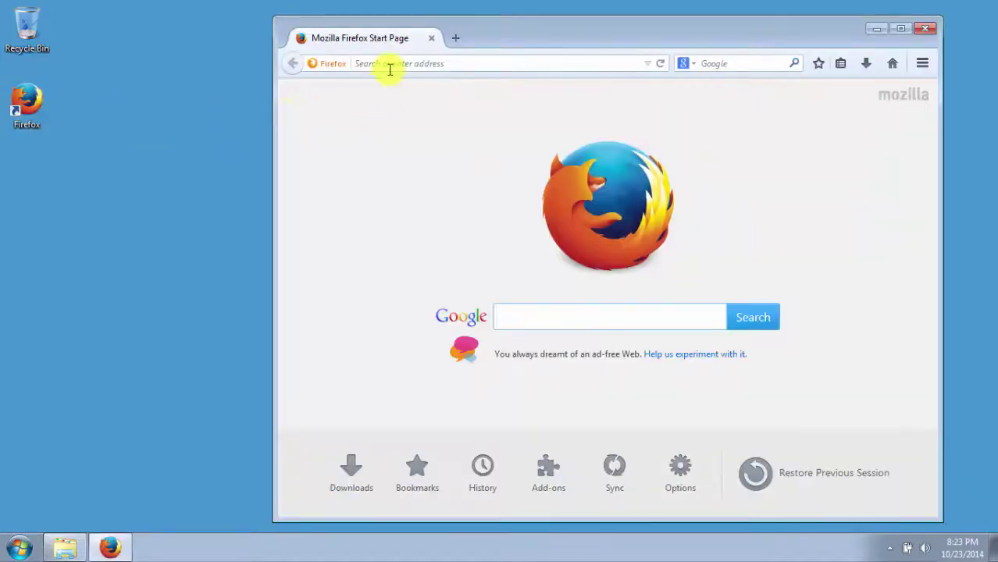
pyautogui.click(389, 69)
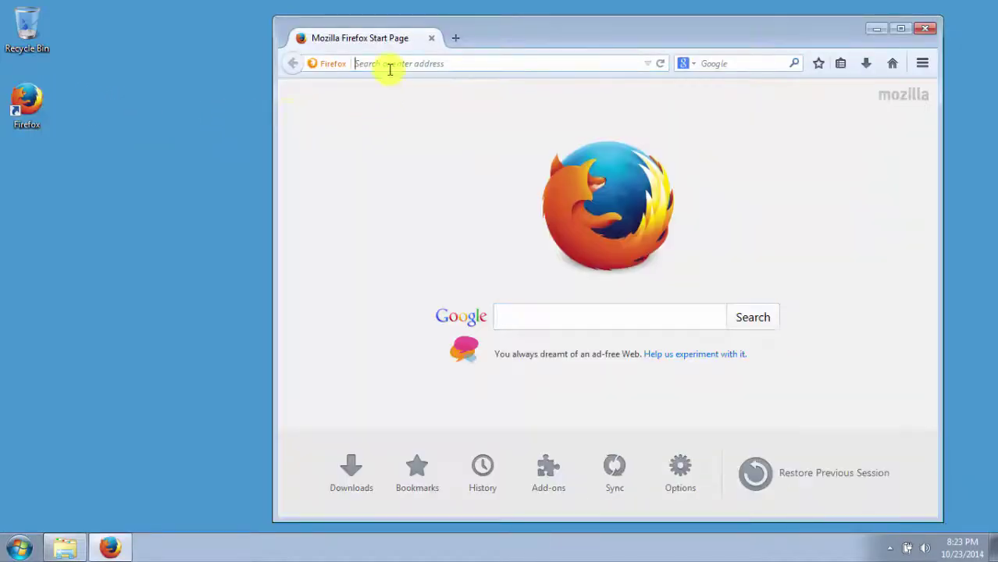
pyautogui.write('nees.org')
pyautogui.press('Return')
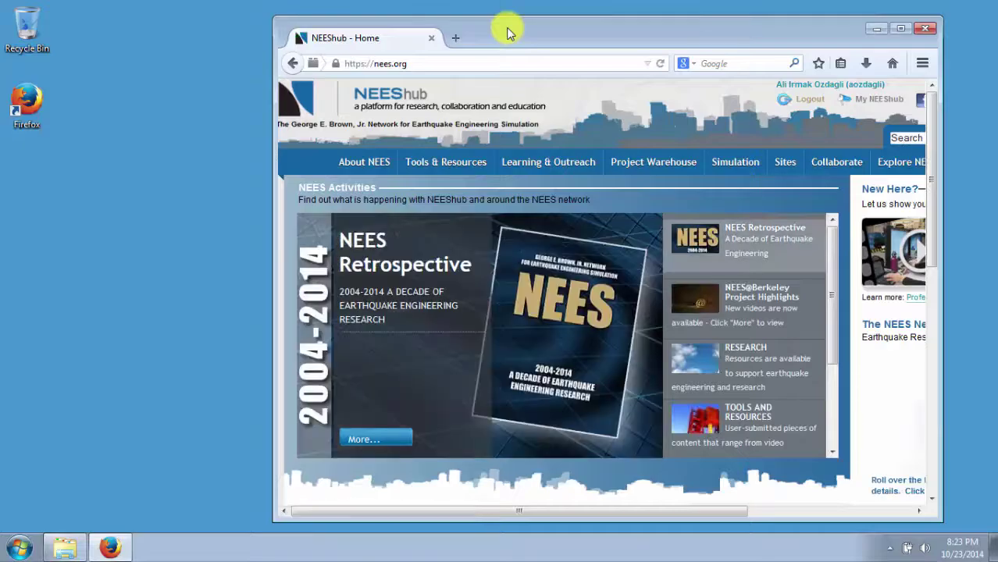
pyautogui.doubleClick(507, 33)
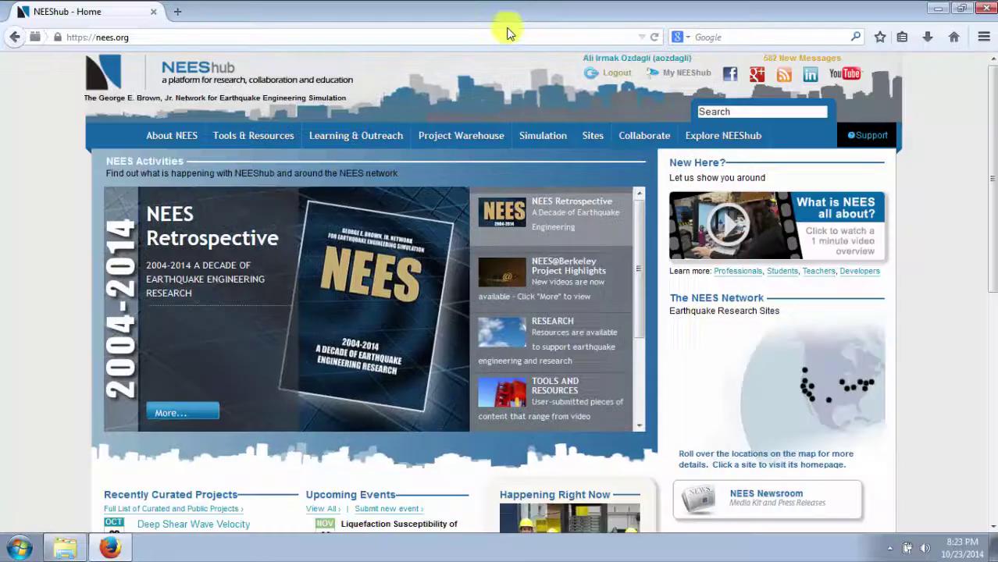
pyautogui.click(675, 75)
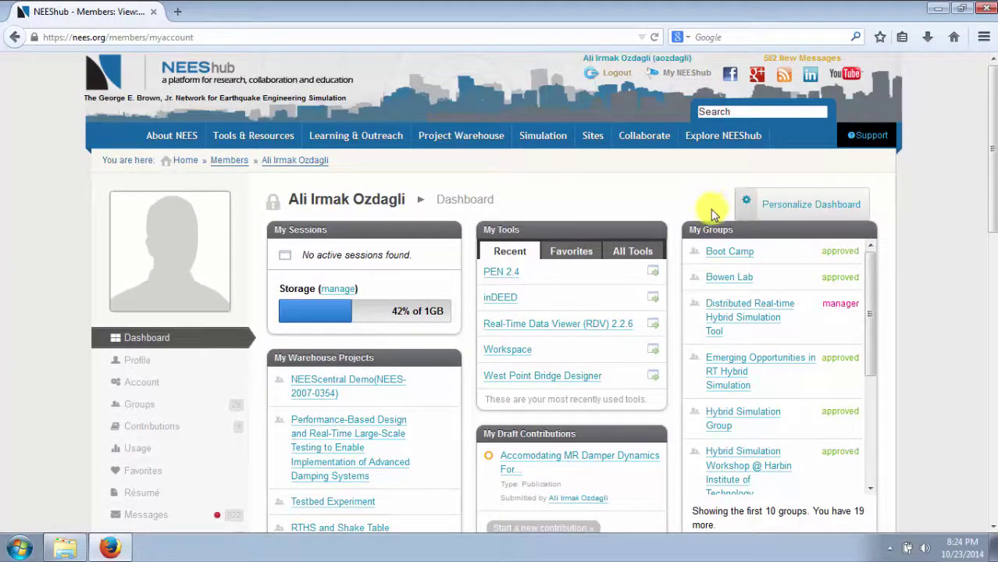
# Launch Workspace, filter projects to 23 October, and load Experiment-1 of NEES-2013-1187
pyautogui.click(654, 350)
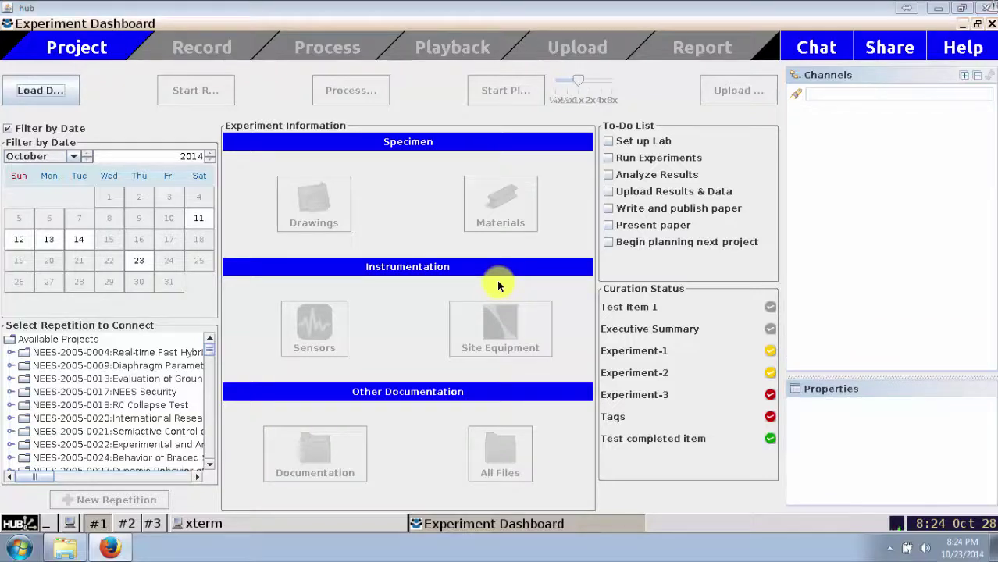
pyautogui.click(140, 261)
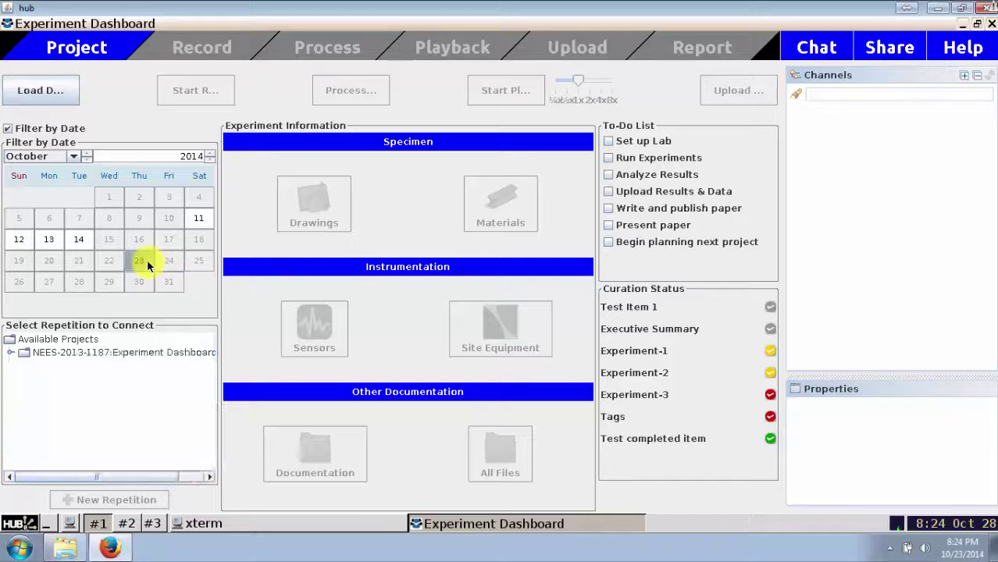
pyautogui.click(103, 351)
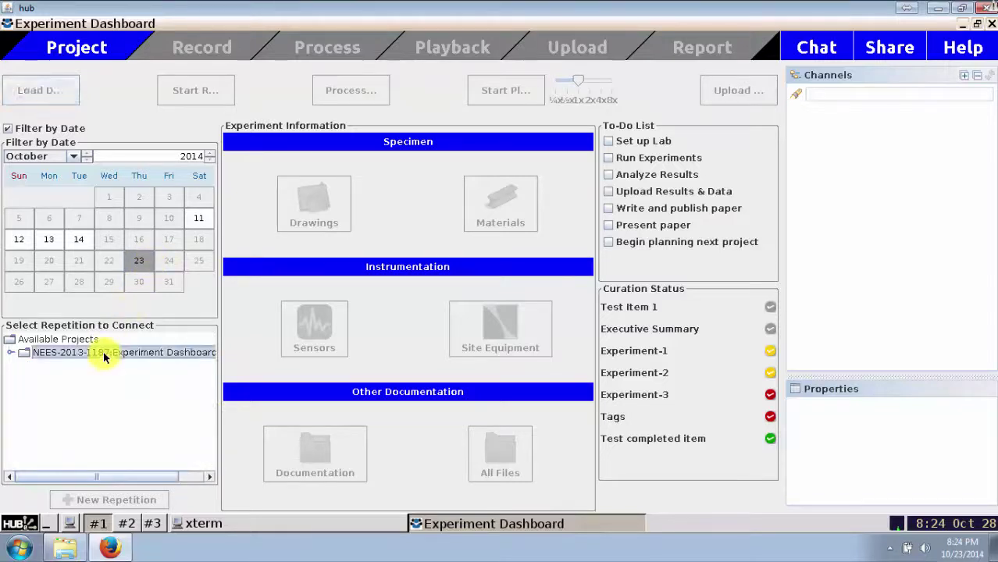
pyautogui.click(10, 353)
pyautogui.click(36, 366)
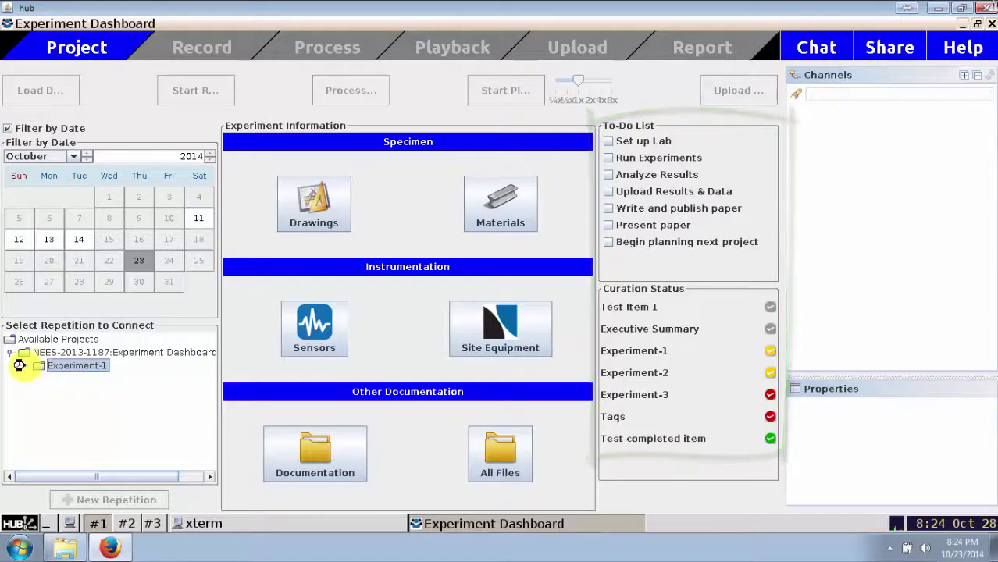
# Add a new repetition Rep-15 under Experiment-1's Trial-3 and make it the working repetition
pyautogui.click(24, 365)
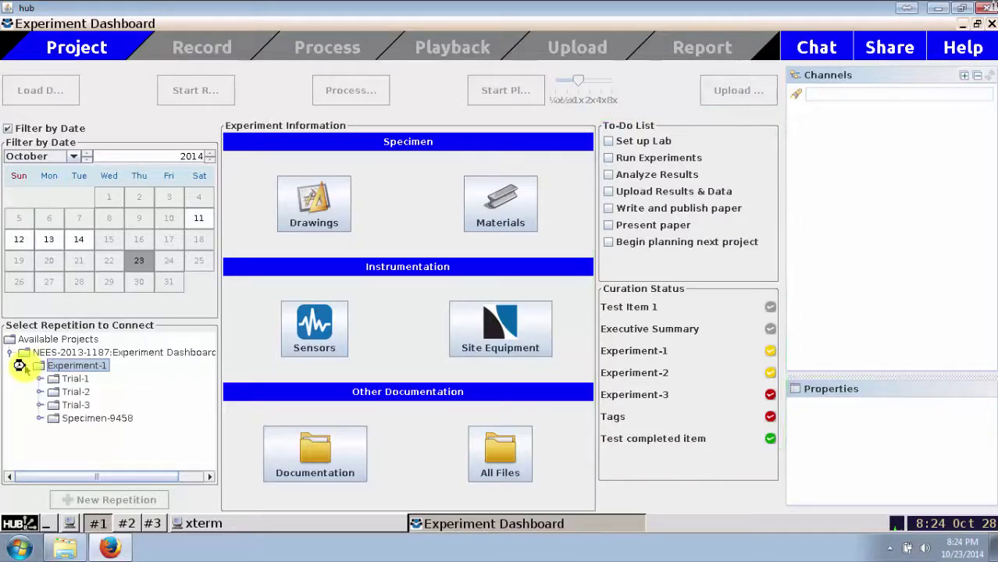
pyautogui.click(57, 406)
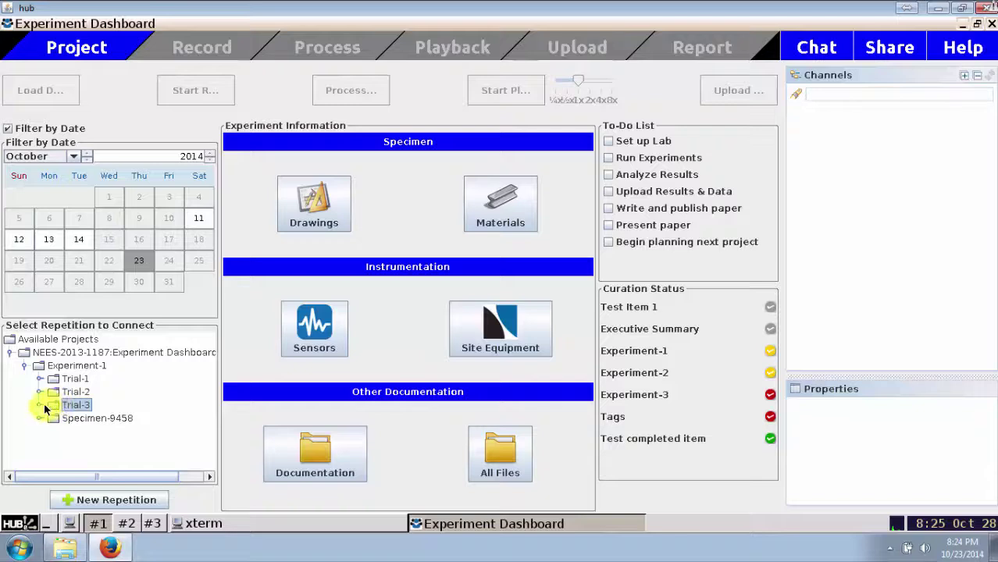
pyautogui.click(35, 404)
pyautogui.scroll(-3, 89, 412)
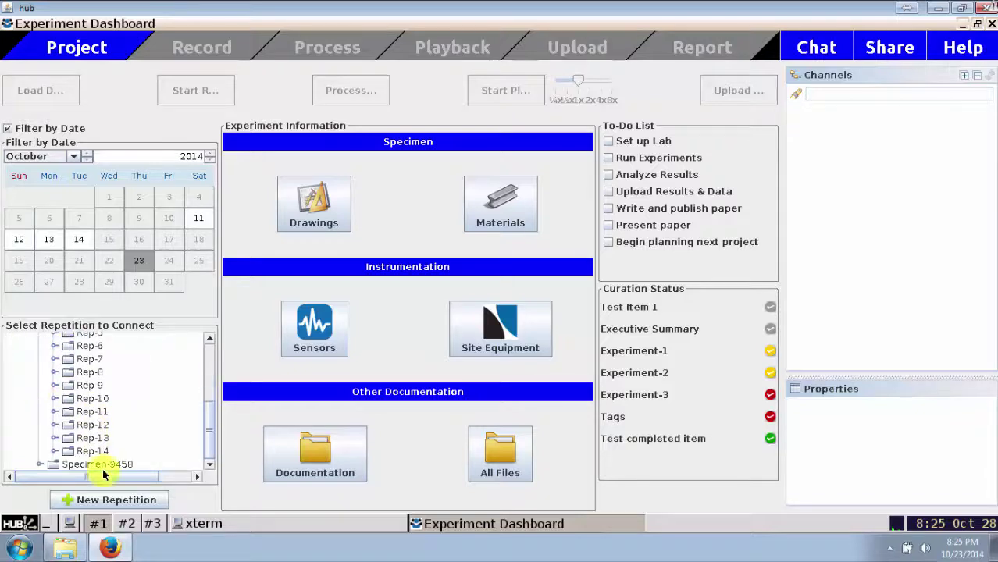
pyautogui.click(109, 501)
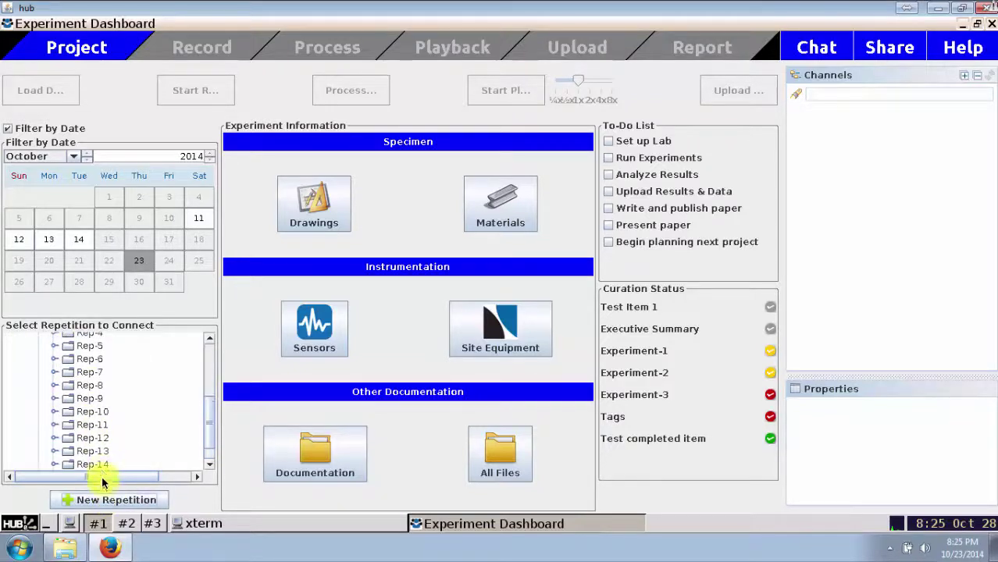
pyautogui.scroll(-1, 99, 464)
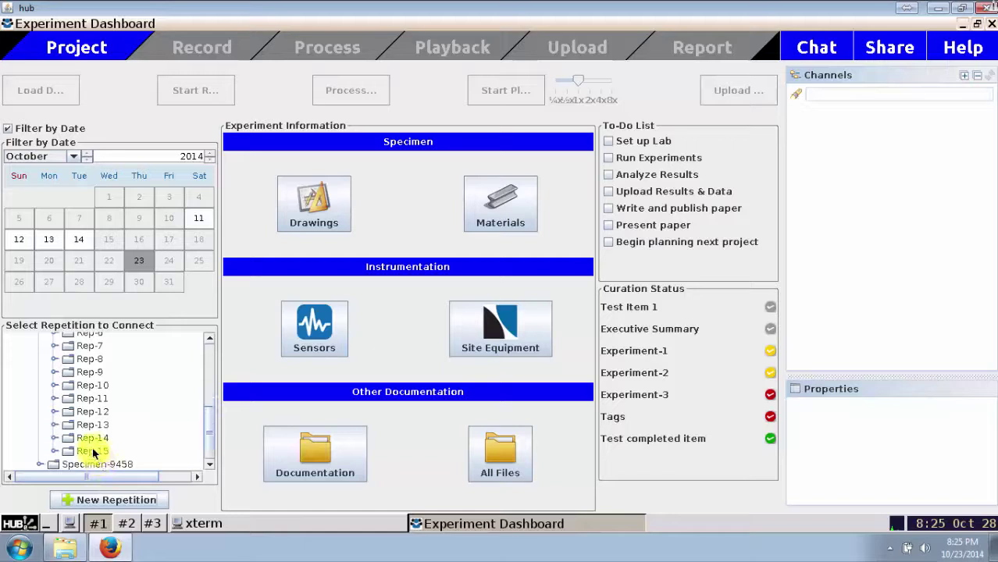
pyautogui.click(93, 451)
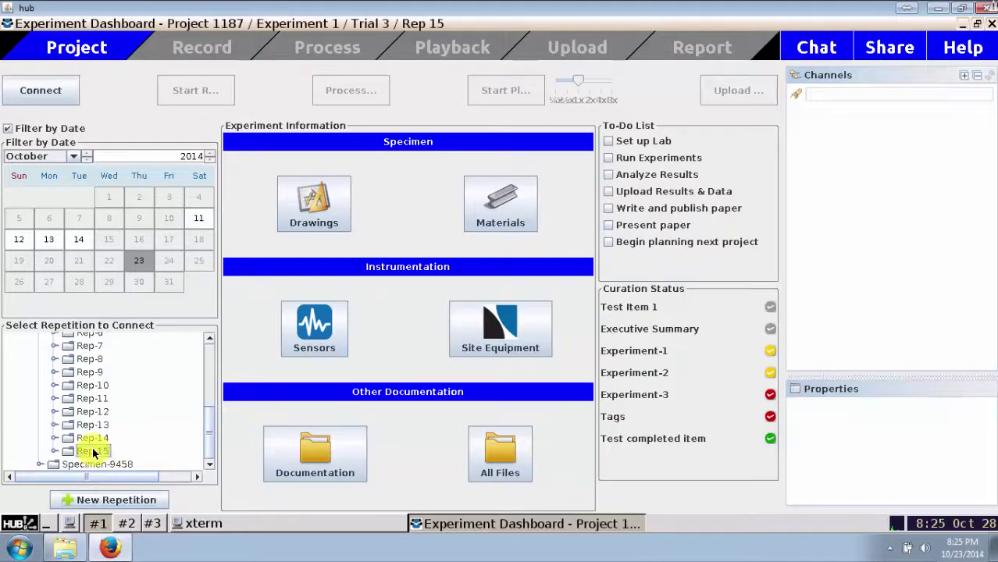
# View the display_rig2D.png specimen drawing full size, then return to the overview
pyautogui.click(315, 207)
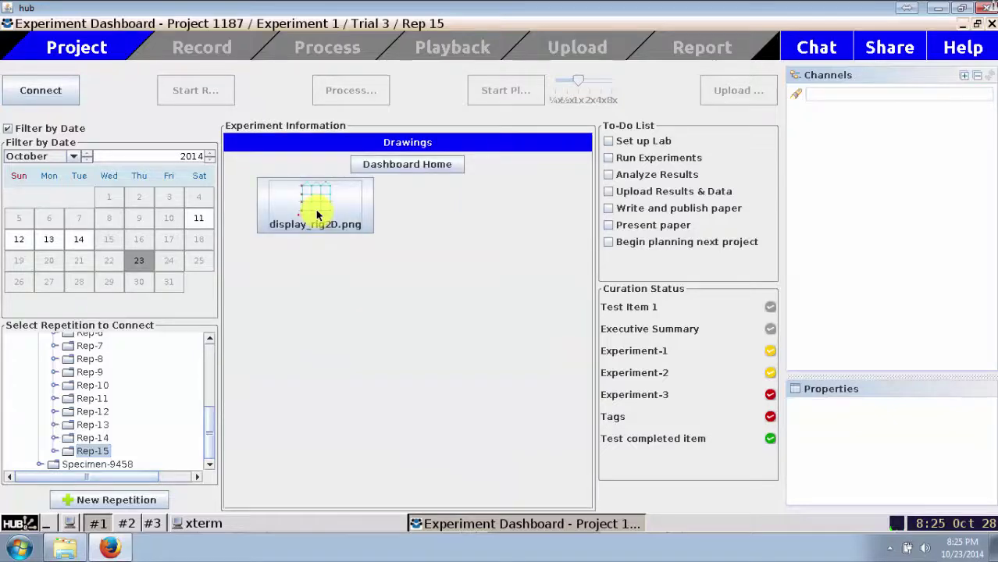
pyautogui.doubleClick(316, 214)
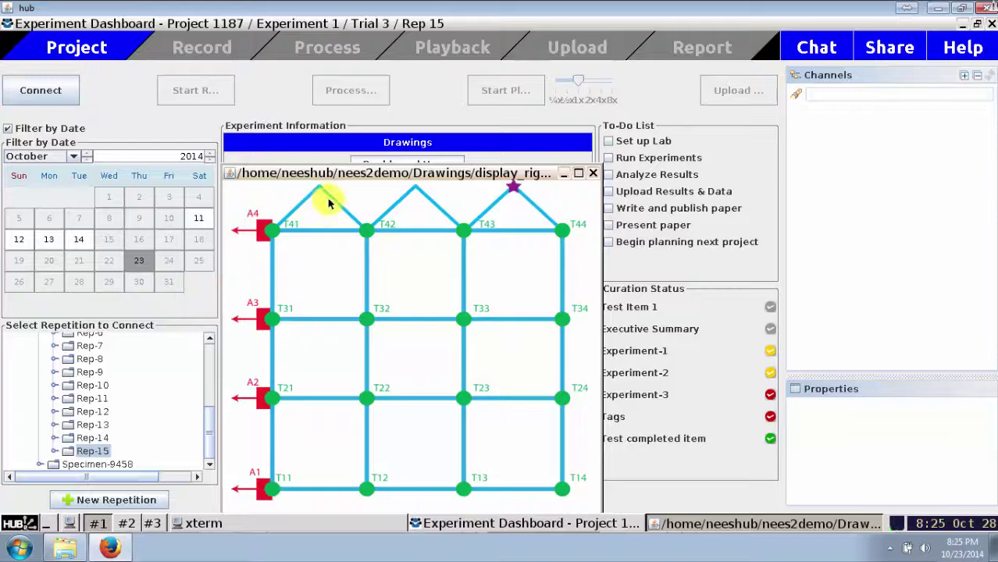
pyautogui.click(371, 163)
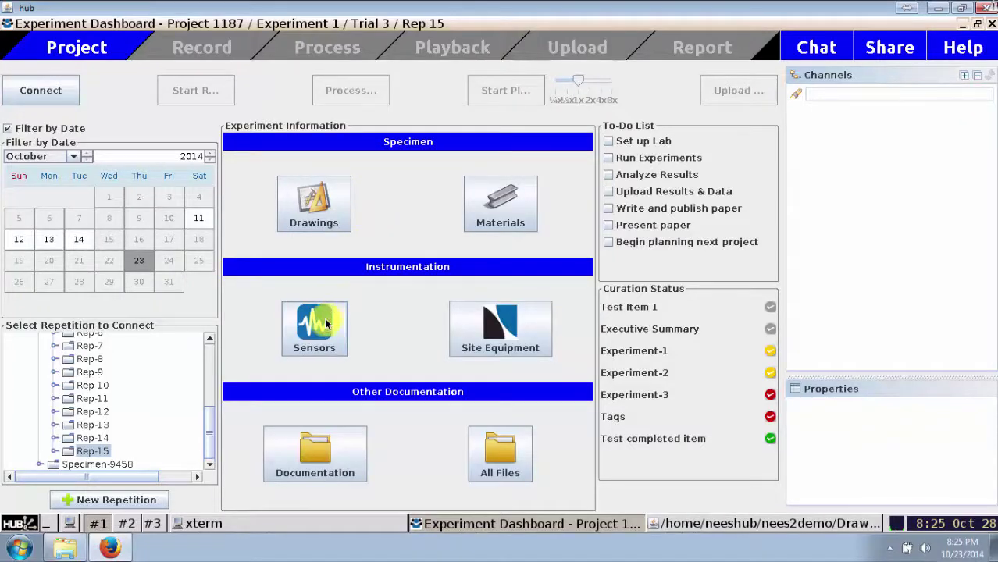
# Open SensorLocation.png from the sensor documentation and bring the dashboard overview back to front
pyautogui.click(328, 318)
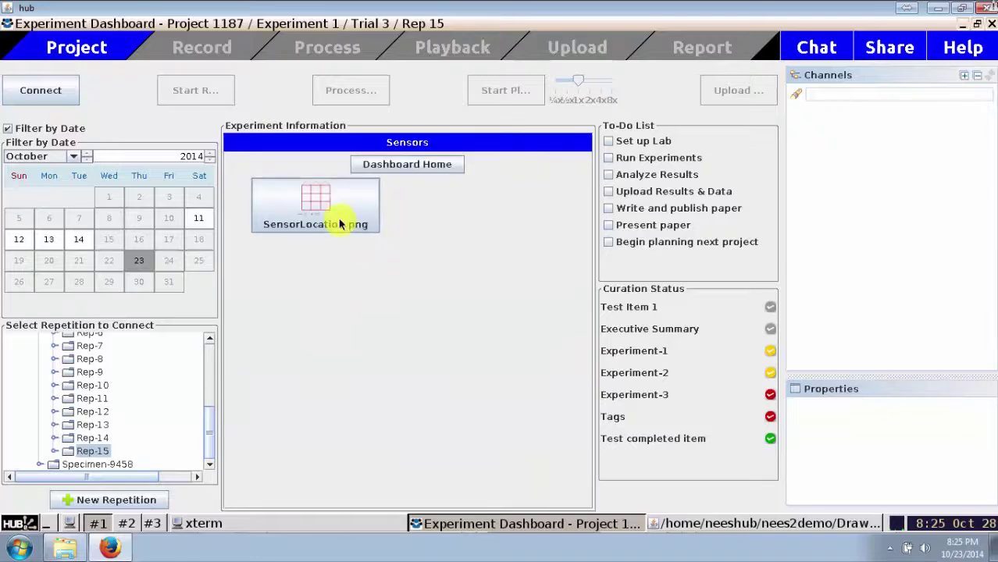
pyautogui.click(336, 211)
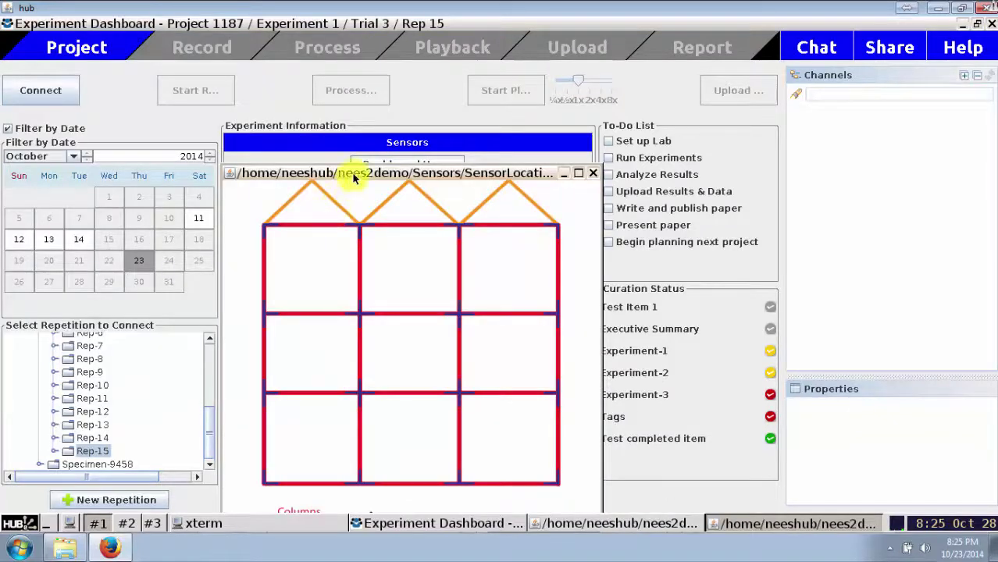
pyautogui.click(371, 162)
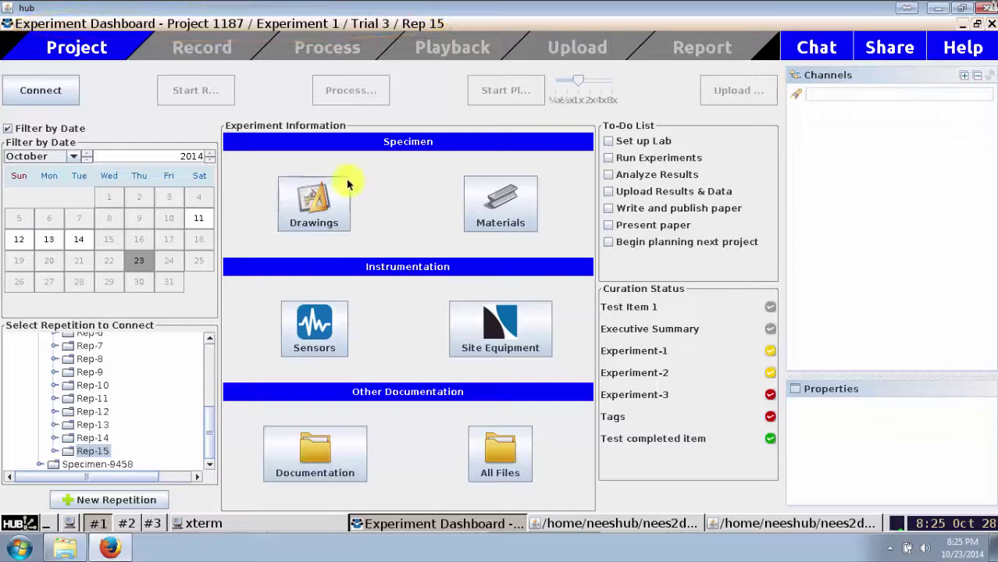
# Connect to the RBNB server host 128 and enter Lab Experiment Mode with target-tracking image processing
pyautogui.click(69, 92)
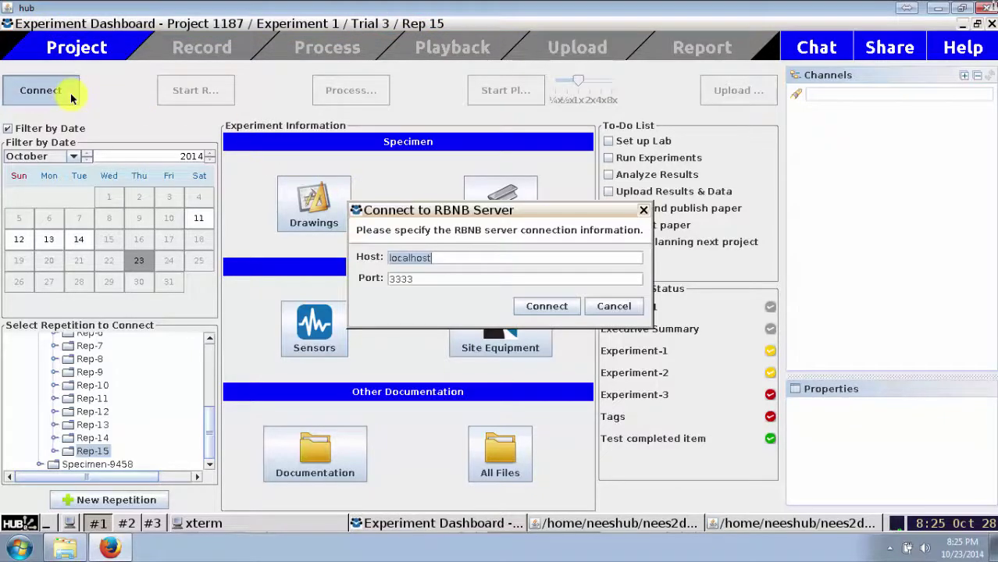
pyautogui.write('128.46.160.228')
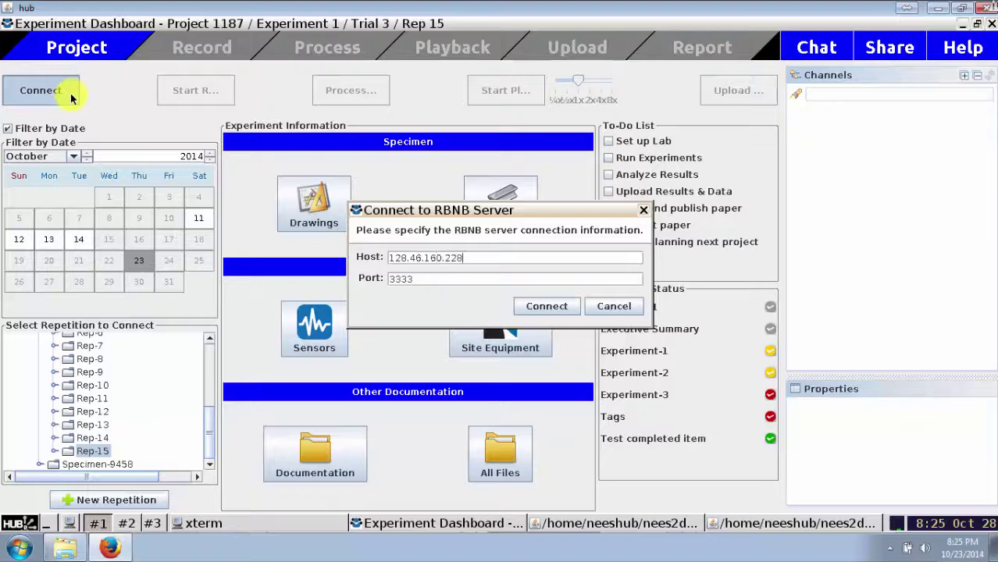
pyautogui.press('Return')
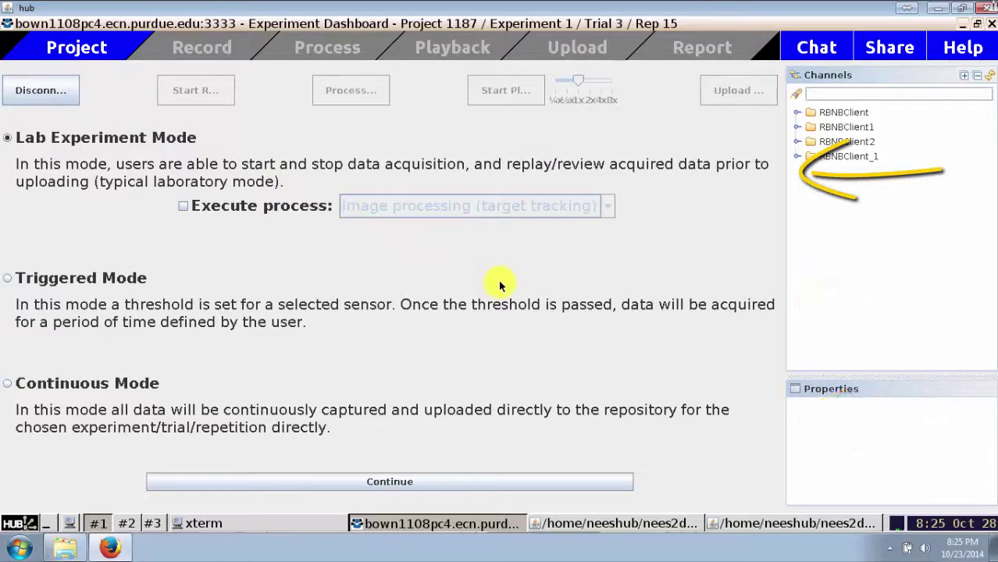
pyautogui.click(183, 206)
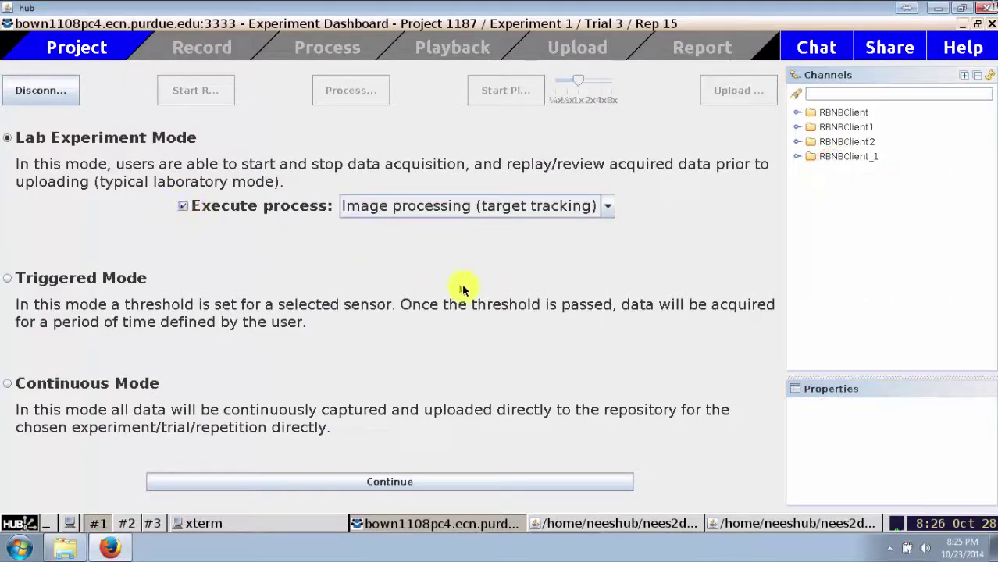
pyautogui.click(493, 488)
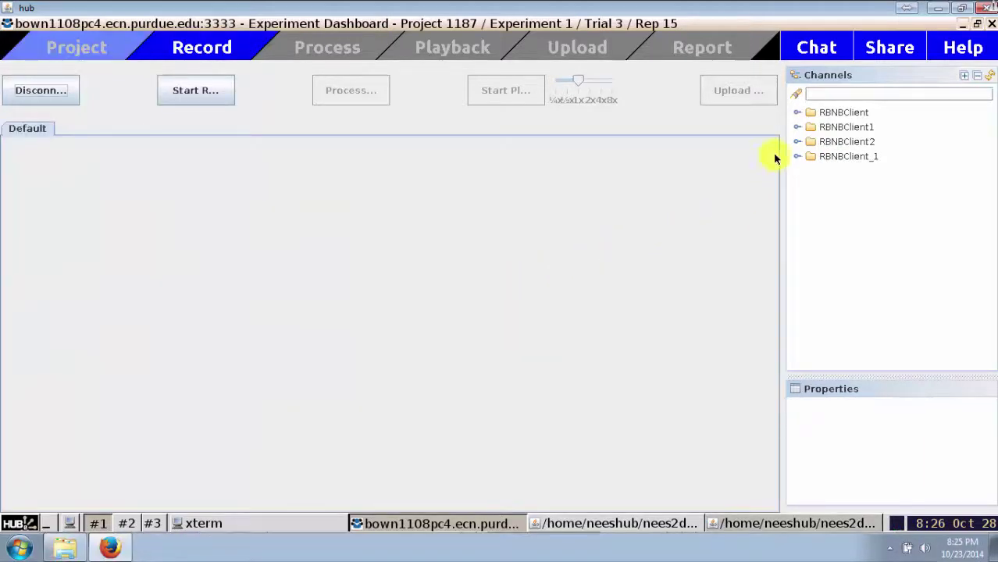
# Display the RBNBClient1 video.jpg feed and Floor2, Floor3, Floor4 acceleration charts, then start recording
pyautogui.click(797, 126)
pyautogui.doubleClick(853, 139)
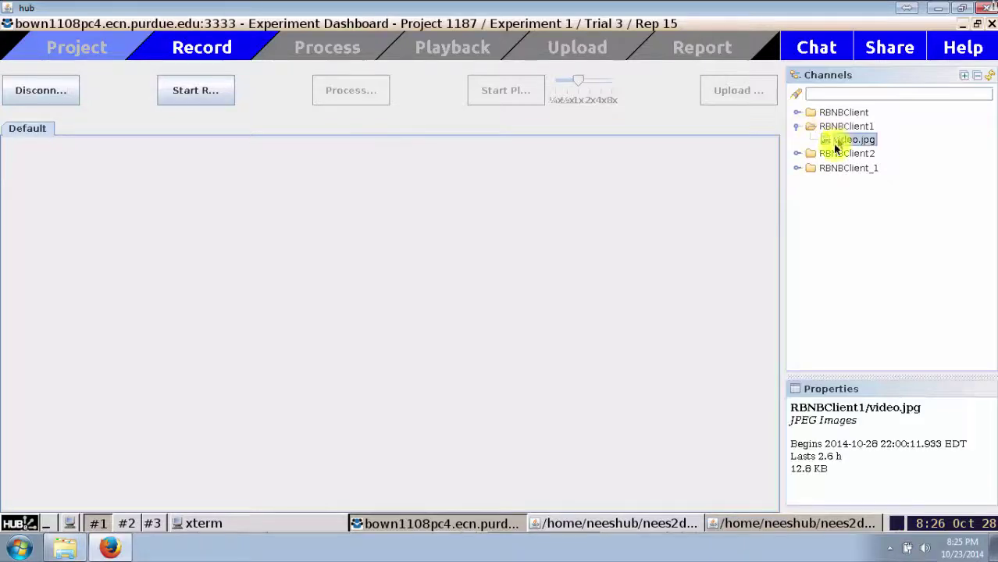
pyautogui.click(797, 167)
pyautogui.click(810, 181)
pyautogui.doubleClick(853, 206)
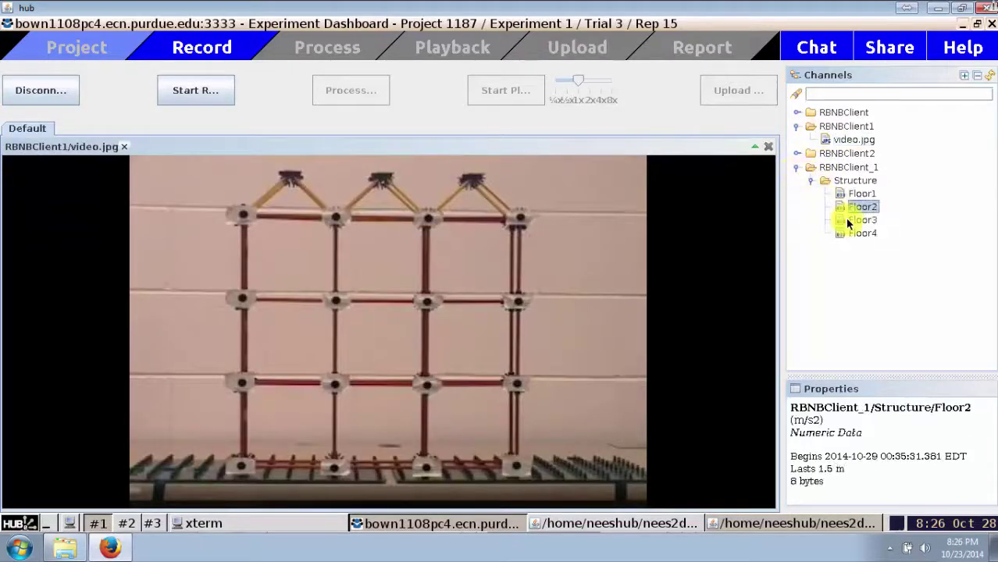
pyautogui.click(852, 219)
pyautogui.doubleClick(845, 234)
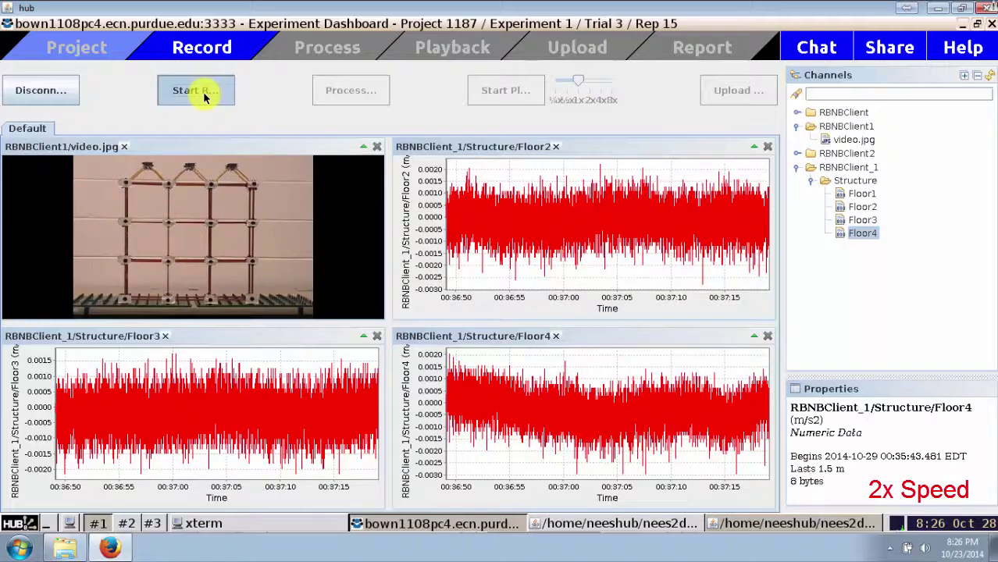
pyautogui.click(205, 96)
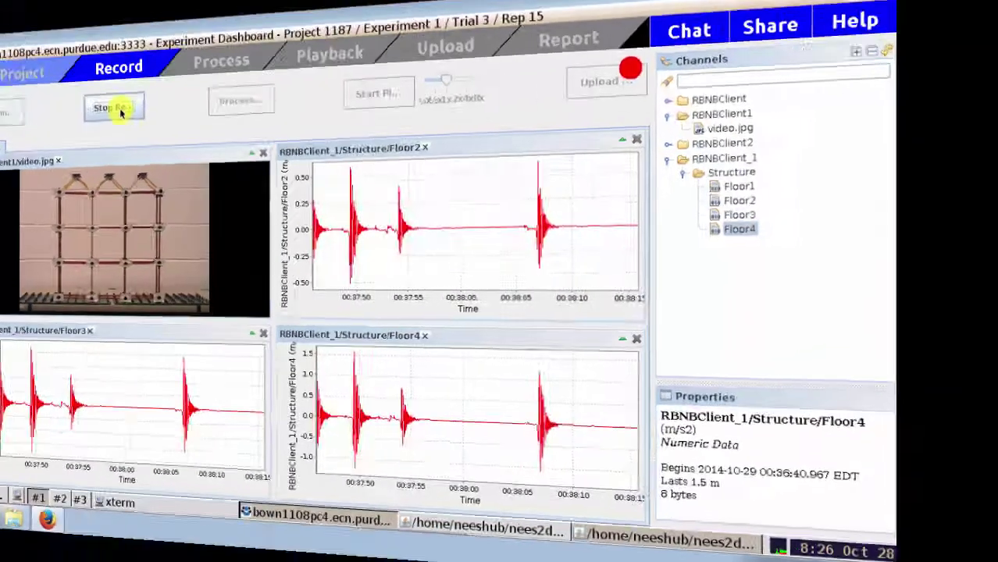
# Stop the recording, process the recorded data, and acknowledge the success message
pyautogui.click(202, 92)
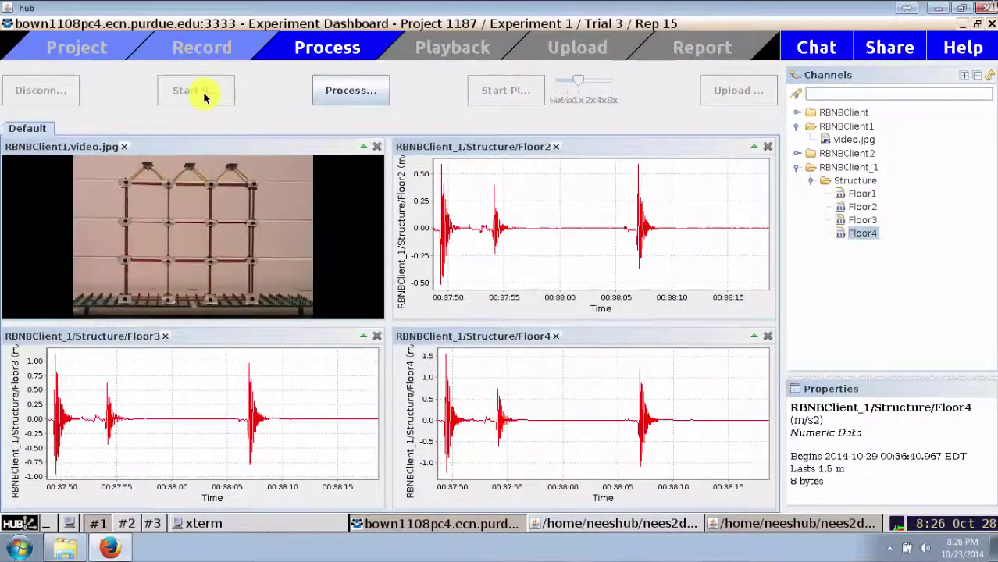
pyautogui.click(343, 92)
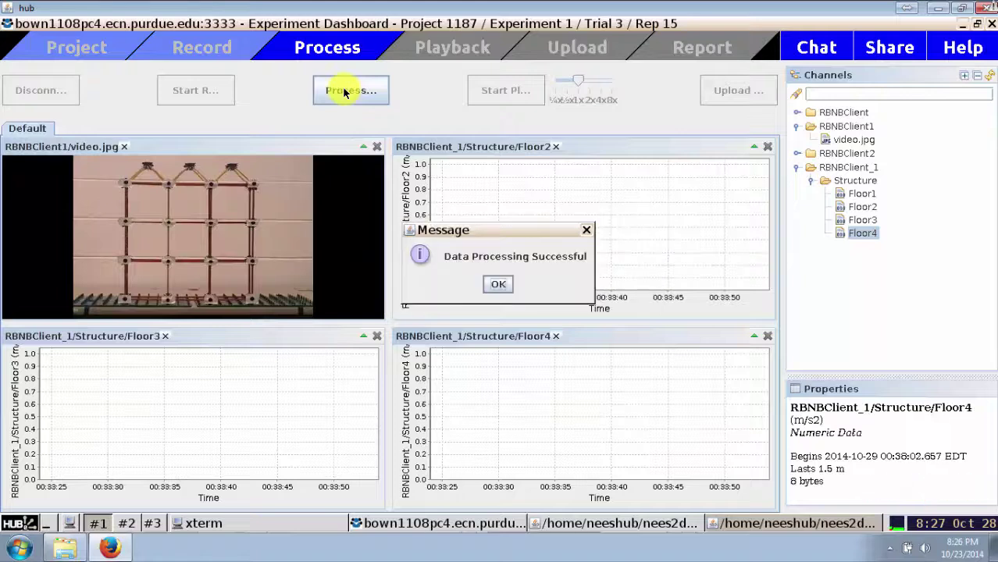
pyautogui.click(498, 285)
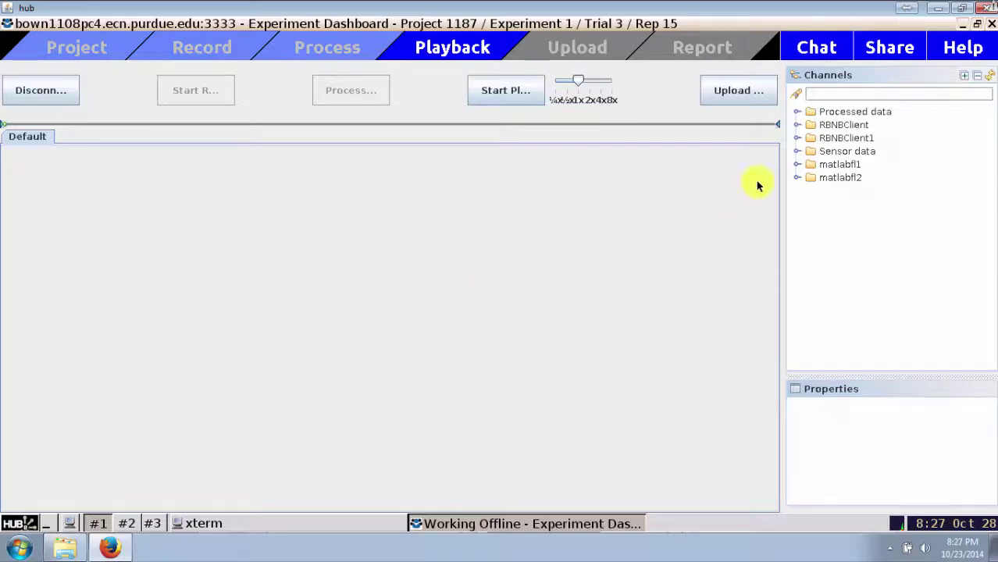
# Open the recorded video.jpg feed and the matlabfl2 processed tracking video
pyautogui.click(797, 137)
pyautogui.doubleClick(853, 151)
pyautogui.click(797, 191)
pyautogui.click(833, 205)
pyautogui.doubleClick(834, 206)
# Chart Sensor data Floor2 with Floor3 and Floor4 added to the same plot
pyautogui.click(797, 164)
pyautogui.doubleClick(848, 191)
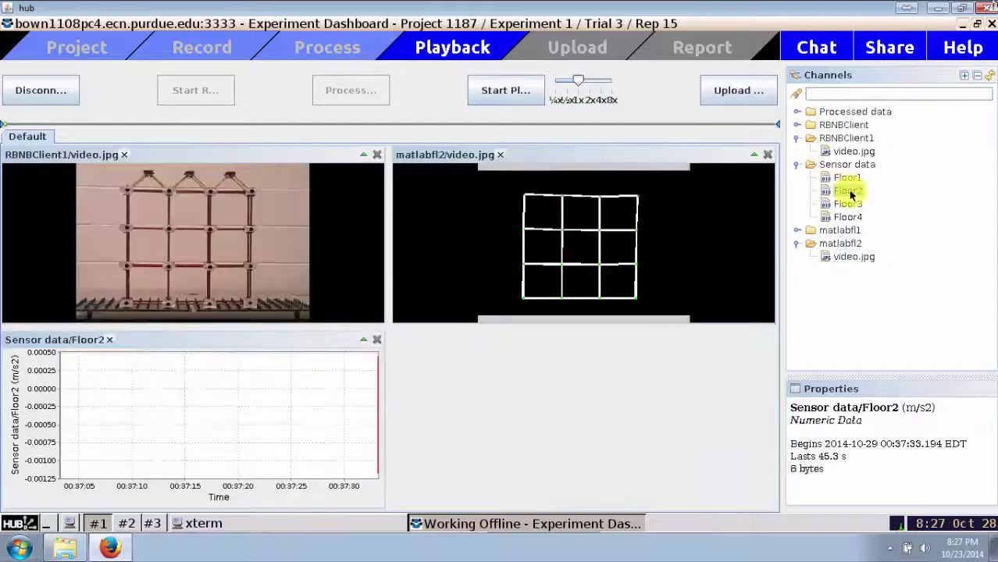
pyautogui.moveTo(847, 203); pyautogui.dragTo(291, 400)
# Open the Processed data Floor 2, 3 and 4 - 1 - y charts and start playback
pyautogui.click(796, 112)
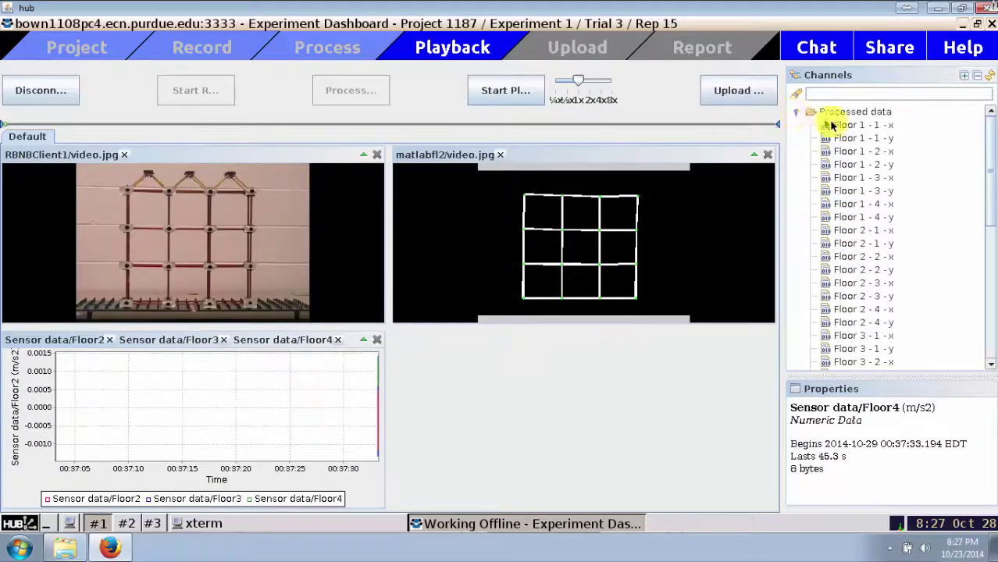
pyautogui.doubleClick(876, 243)
pyautogui.doubleClick(875, 348)
pyautogui.scroll(-3, 875, 339)
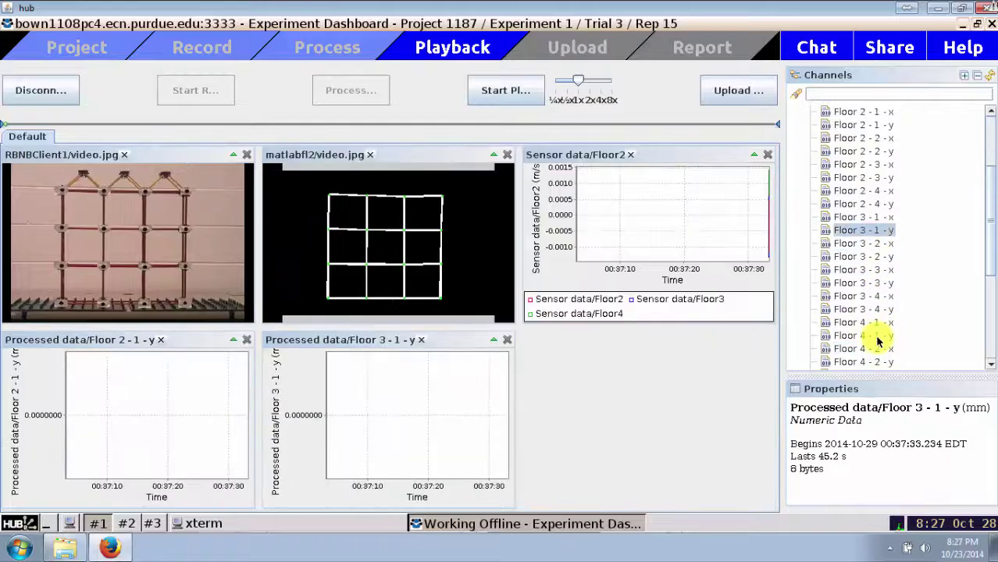
pyautogui.doubleClick(876, 337)
pyautogui.click(520, 92)
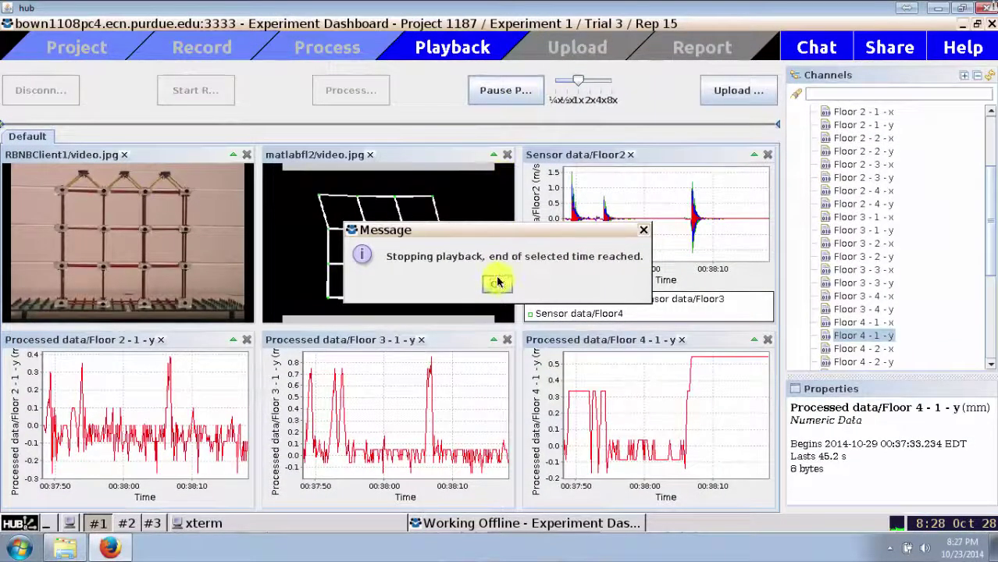
# Dismiss the end-of-playback message and upload the Rep 15 data to the repository
pyautogui.click(498, 282)
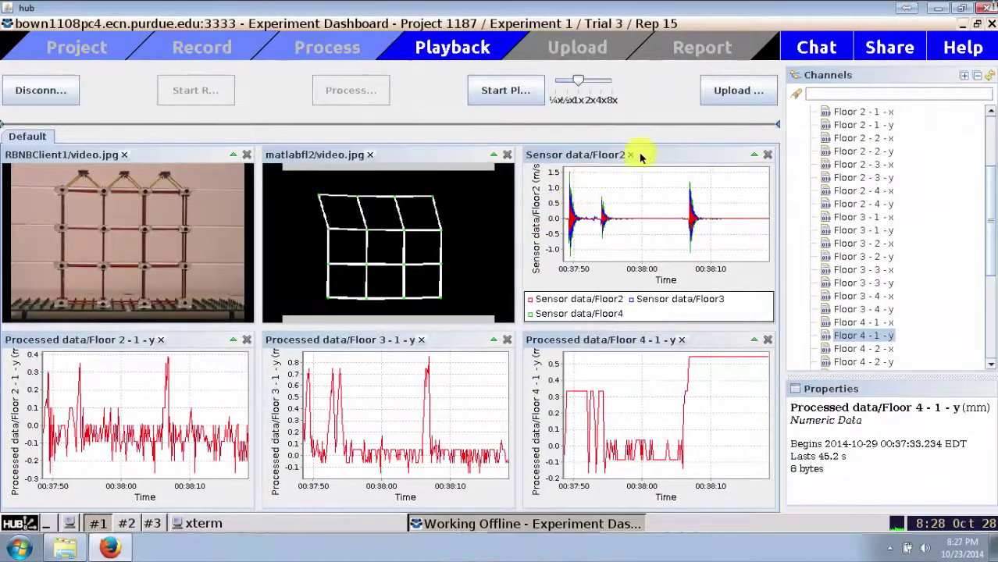
pyautogui.click(726, 92)
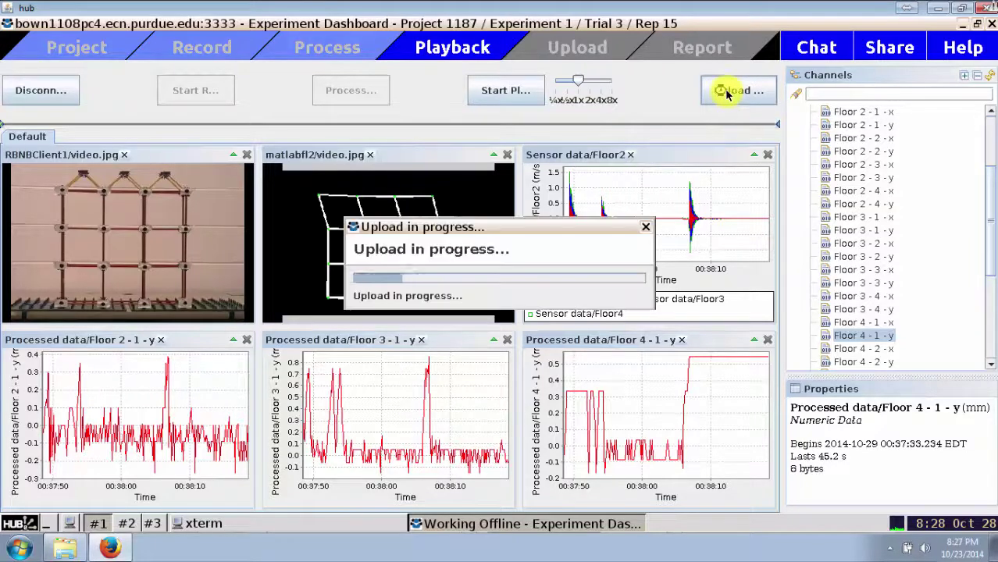